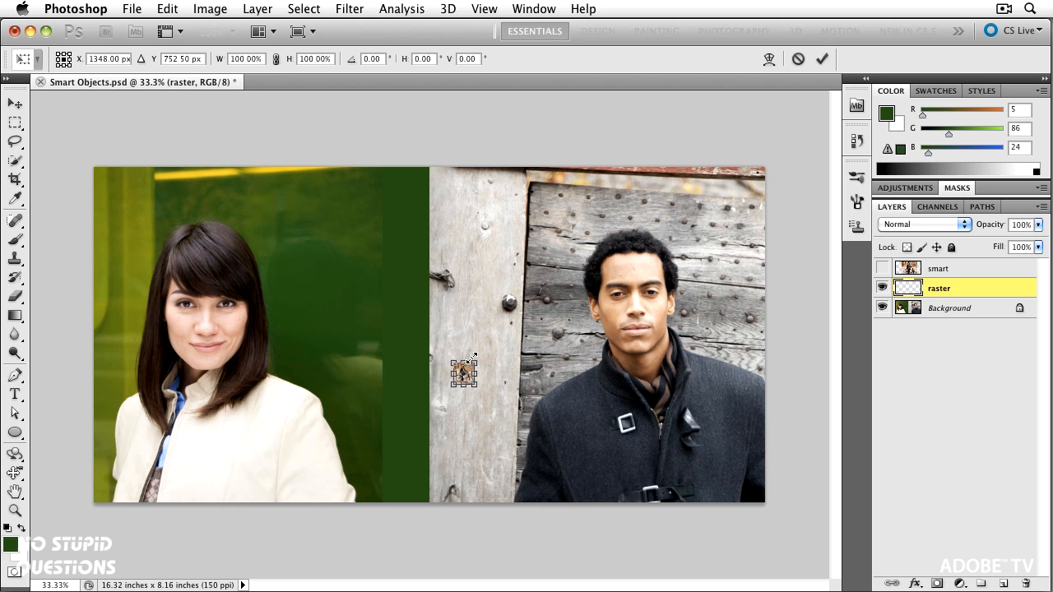
Enlarge the tiny cyclist photo on the raster layer until it fills the middle of the canvas, and commit the transform.
{"action": "left_click_drag", "start_coordinate": [474, 356], "coordinate": [642, 173]}
{"action": "key", "text": "Return"}
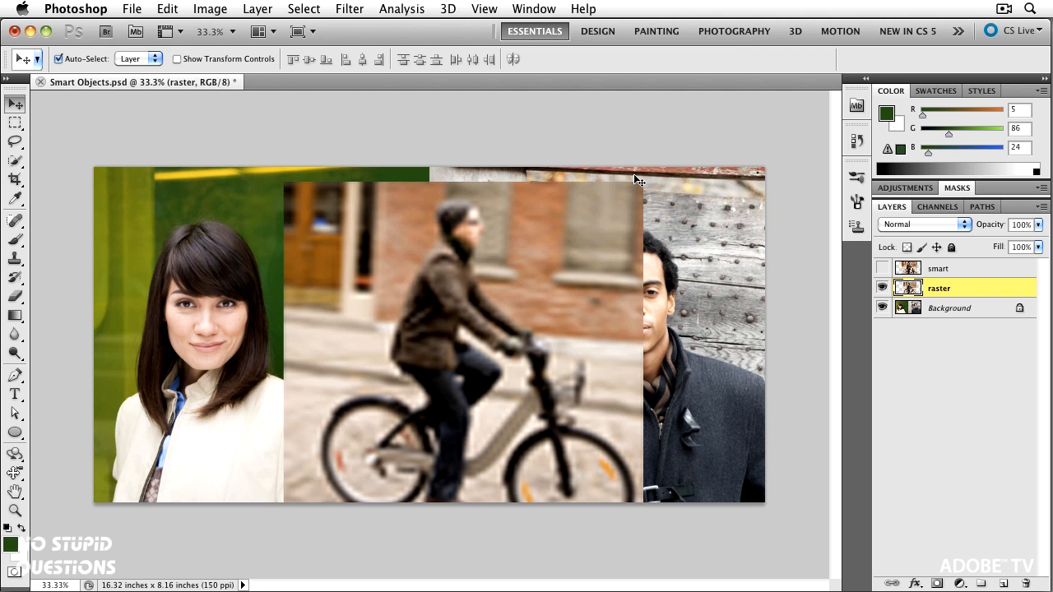
Delete the raster layer and make the smart layer visible.
{"action": "left_click_drag", "start_coordinate": [984, 289], "coordinate": [1026, 583]}
{"action": "left_click", "coordinate": [882, 268]}
Convert the smart layer to a Smart Object.
{"action": "left_click", "coordinate": [933, 273]}
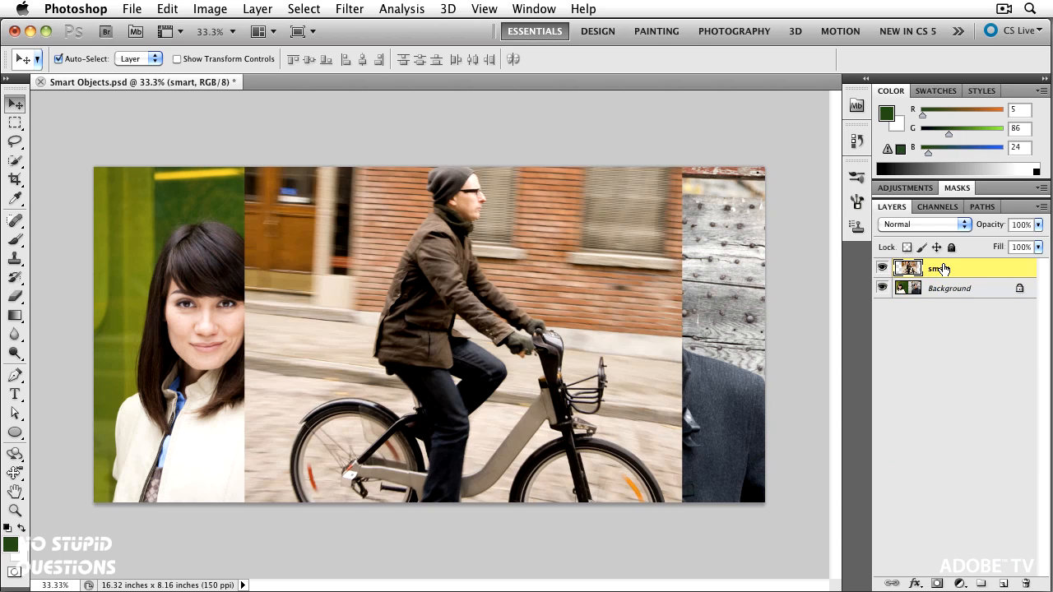
{"action": "right_click", "coordinate": [946, 263]}
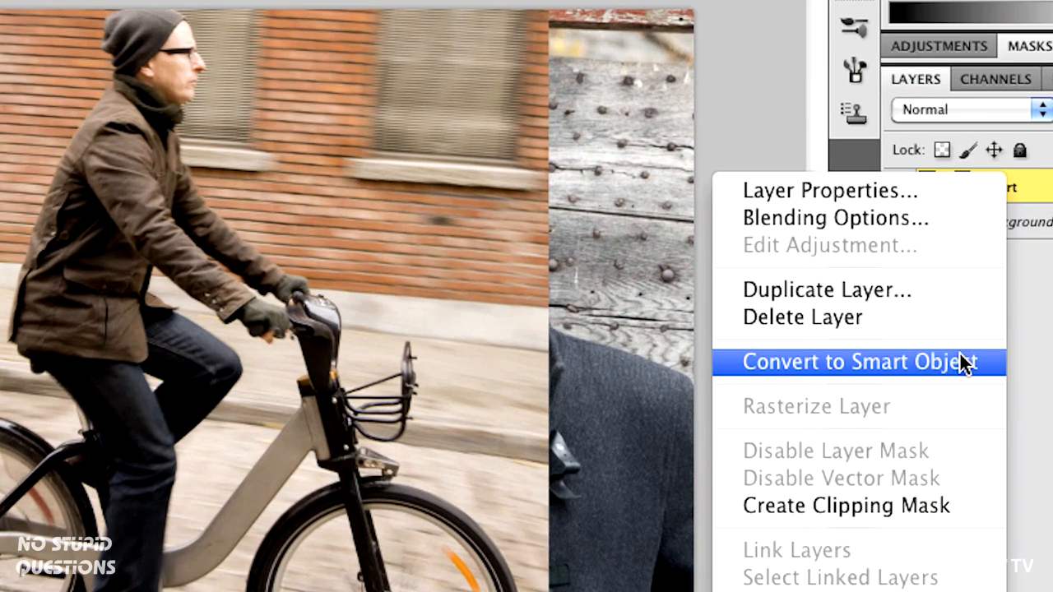
{"action": "left_click", "coordinate": [966, 362]}
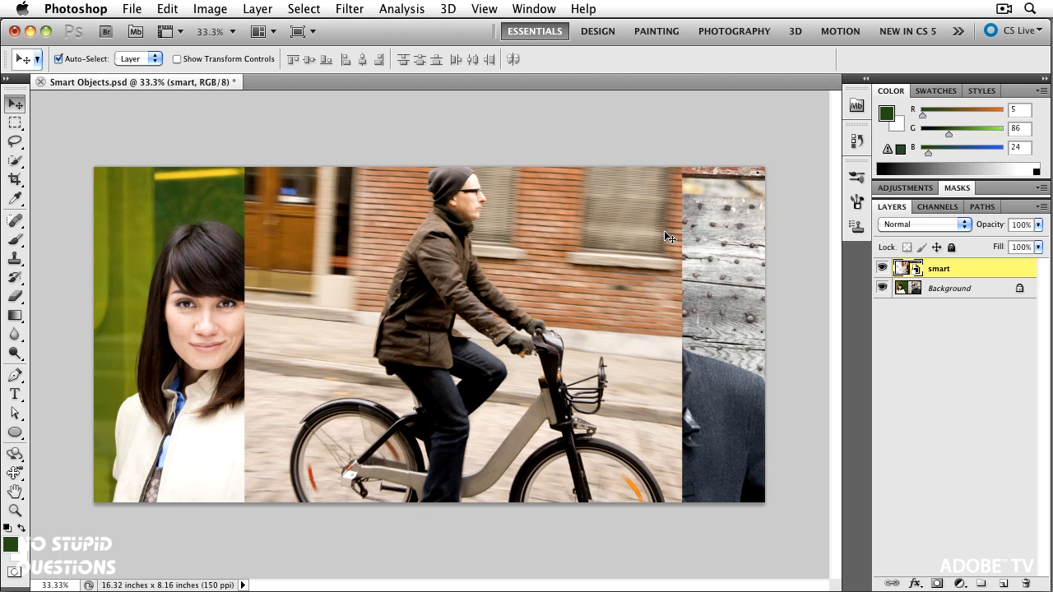
Shrink the cyclist smart object to about 2.38% and commit, and enlarge it again to slightly below its original size.
{"action": "key", "text": "cmd+t"}
{"action": "left_click_drag", "start_coordinate": [681, 146], "coordinate": [479, 377]}
{"action": "key", "text": "Return"}
{"action": "key", "text": "super+t"}
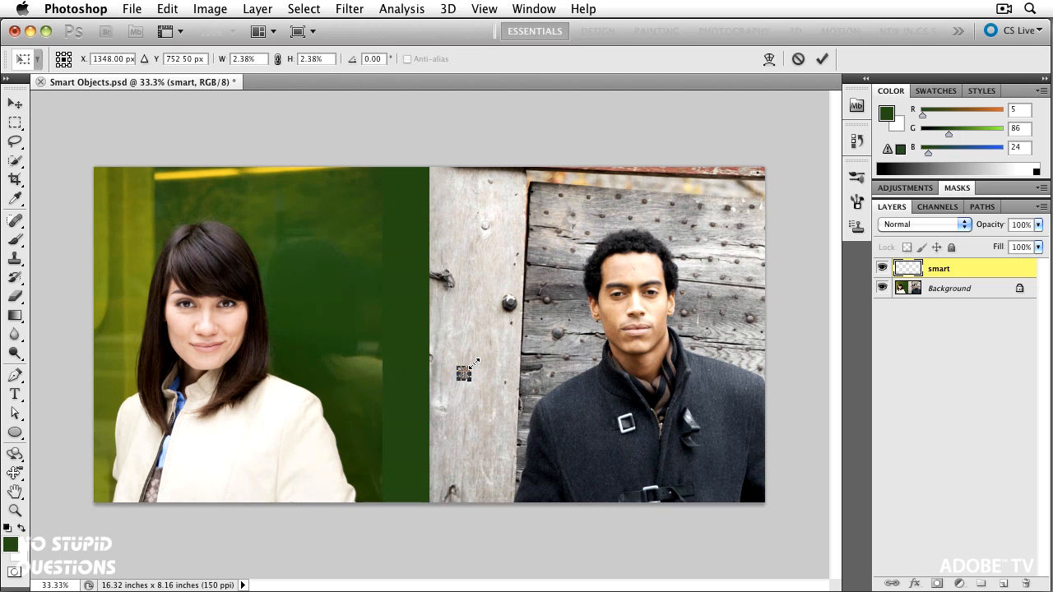
{"action": "left_click_drag", "start_coordinate": [492, 335], "coordinate": [630, 146]}
{"action": "key", "text": "Return"}
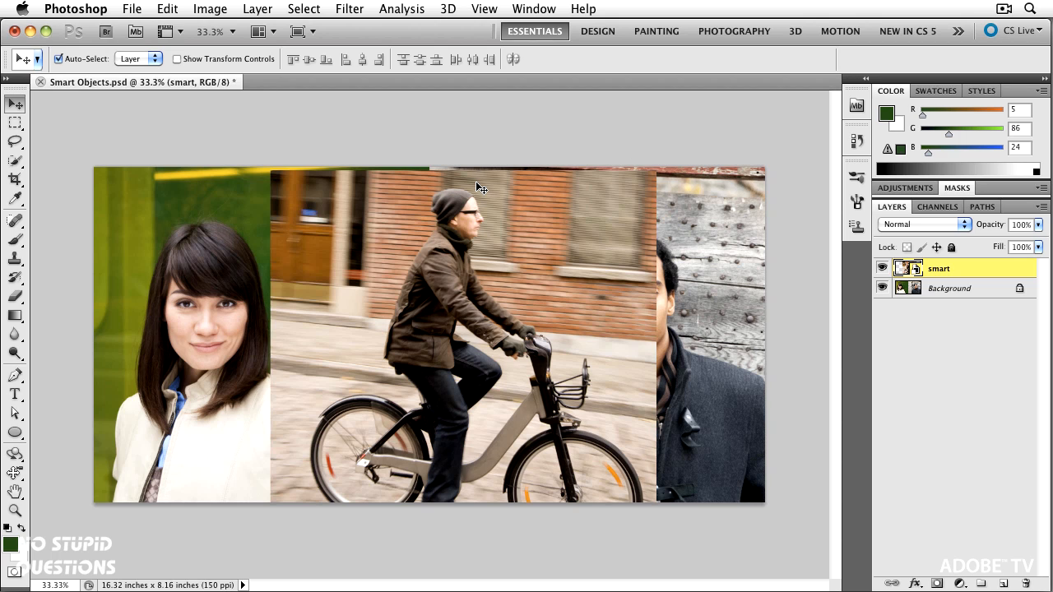
Open the smart object's contents and remove the dark spot on the brick wall with the Spot Healing Brush in Content-Aware mode.
{"action": "left_click", "coordinate": [13, 224]}
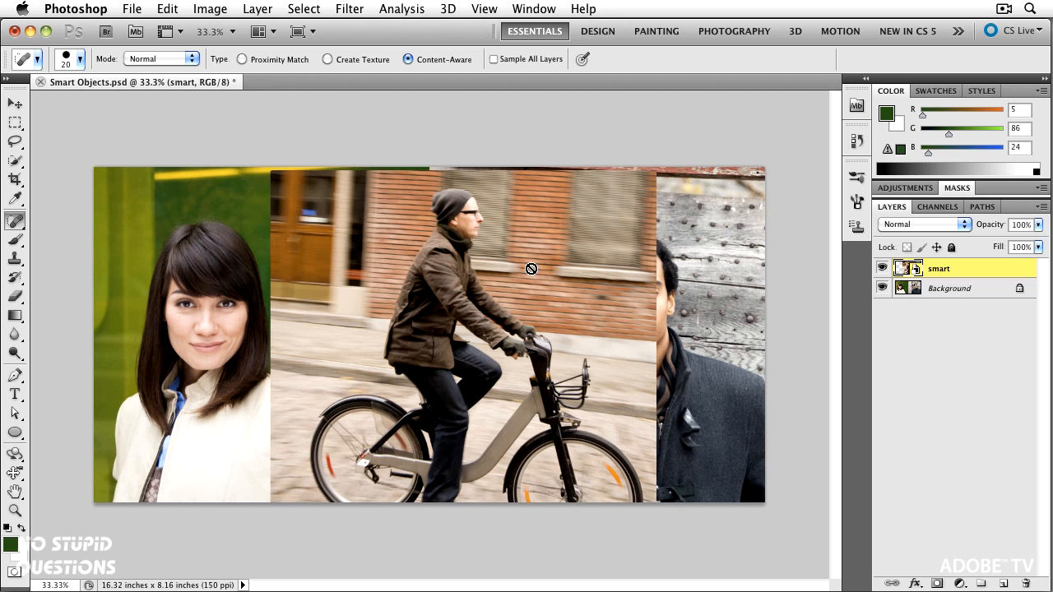
{"action": "double_click", "coordinate": [913, 268]}
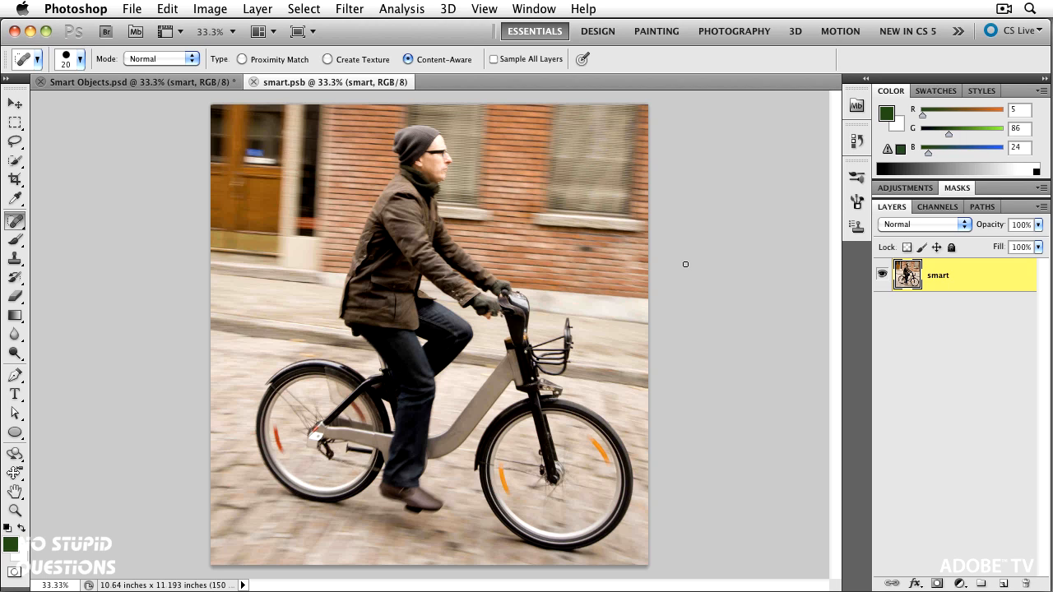
{"action": "mouse_move", "coordinate": [608, 247]}
{"action": "left_mouse_down"}
{"action": "mouse_move", "coordinate": [569, 248]}
{"action": "mouse_move", "coordinate": [586, 248]}
{"action": "left_mouse_up"}
Save the edited smart.psb contents and close that document.
{"action": "left_click", "coordinate": [130, 10]}
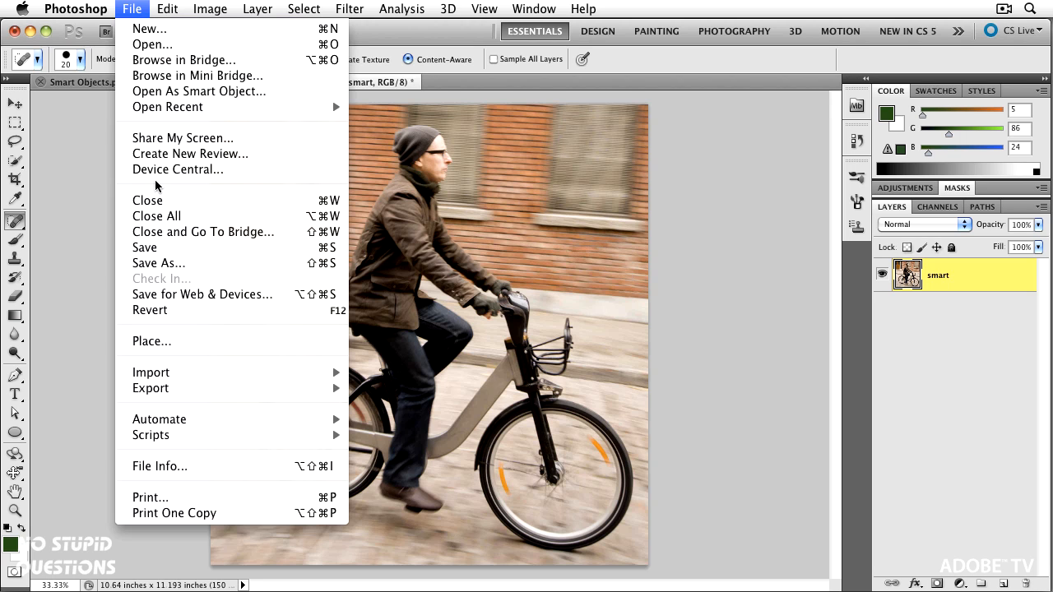
{"action": "left_click", "coordinate": [177, 247]}
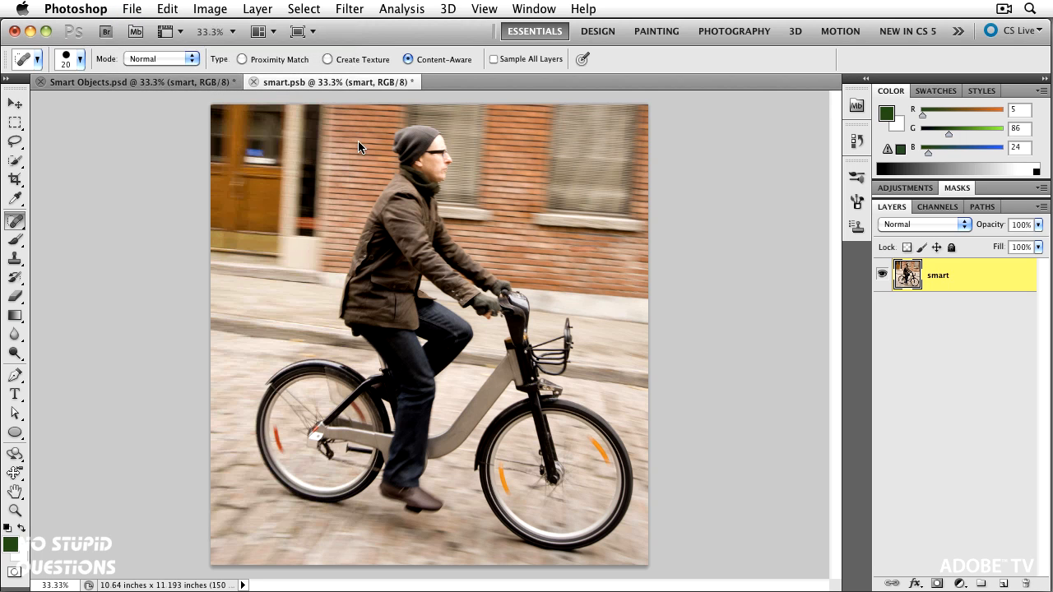
{"action": "left_click", "coordinate": [254, 82]}
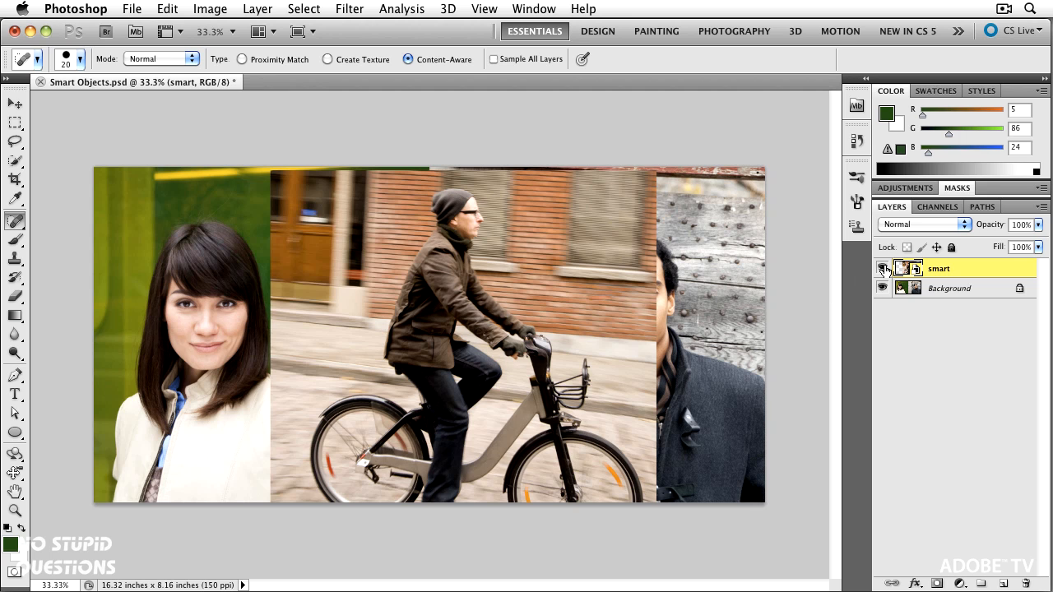
Hide the smart layer, and make the Background layer active with the Move tool ready.
{"action": "left_click", "coordinate": [882, 270]}
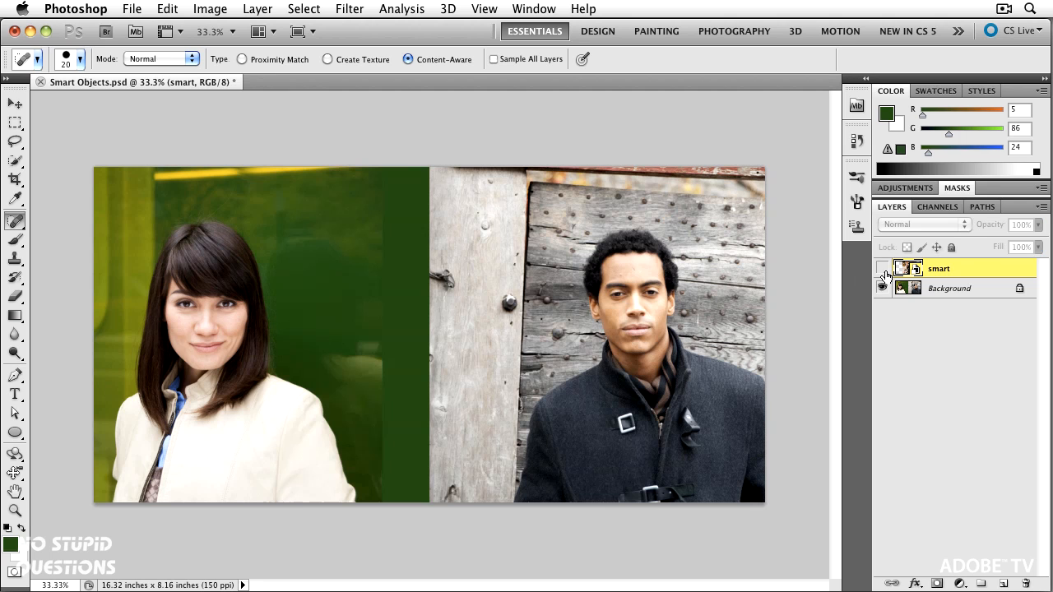
{"action": "left_click", "coordinate": [922, 291]}
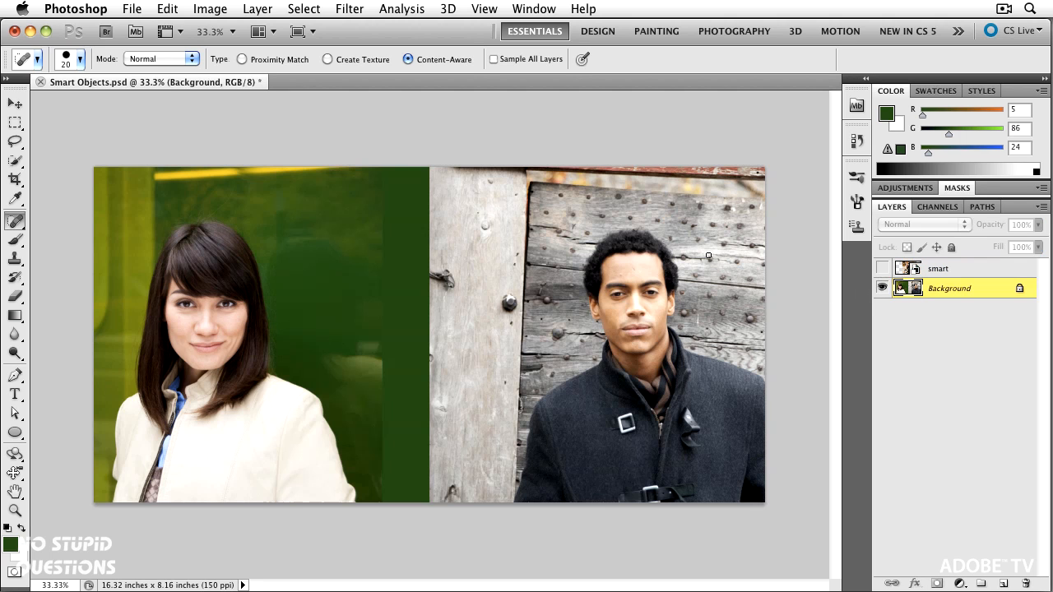
{"action": "key", "text": "v"}
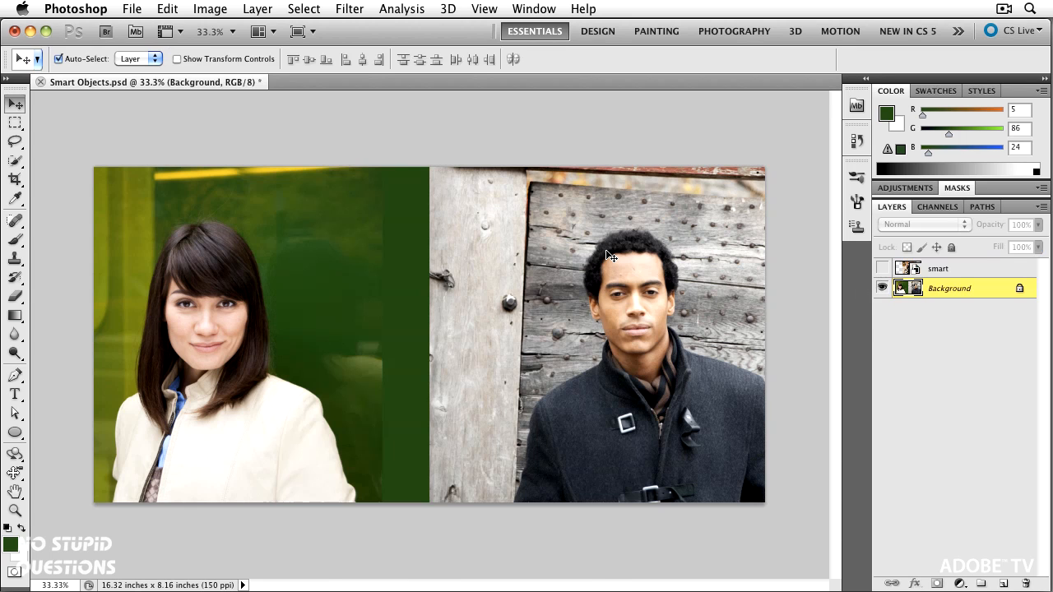
Switch to Illustrator, copy the blue 3X artwork from 3X.ai, and return to Photoshop.
{"action": "key", "text": "super+Tab"}
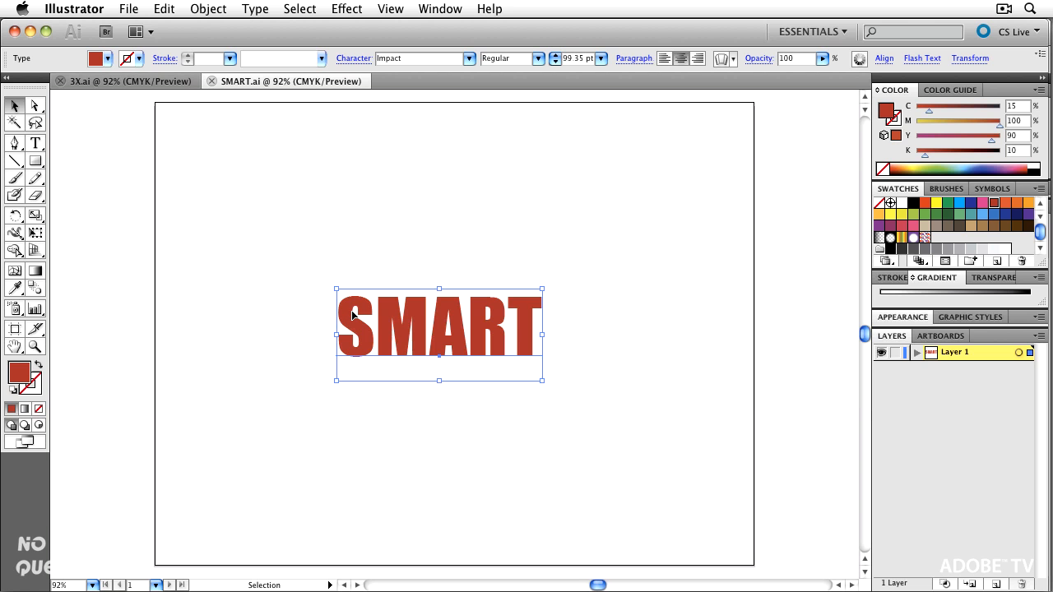
{"action": "left_click", "coordinate": [181, 81]}
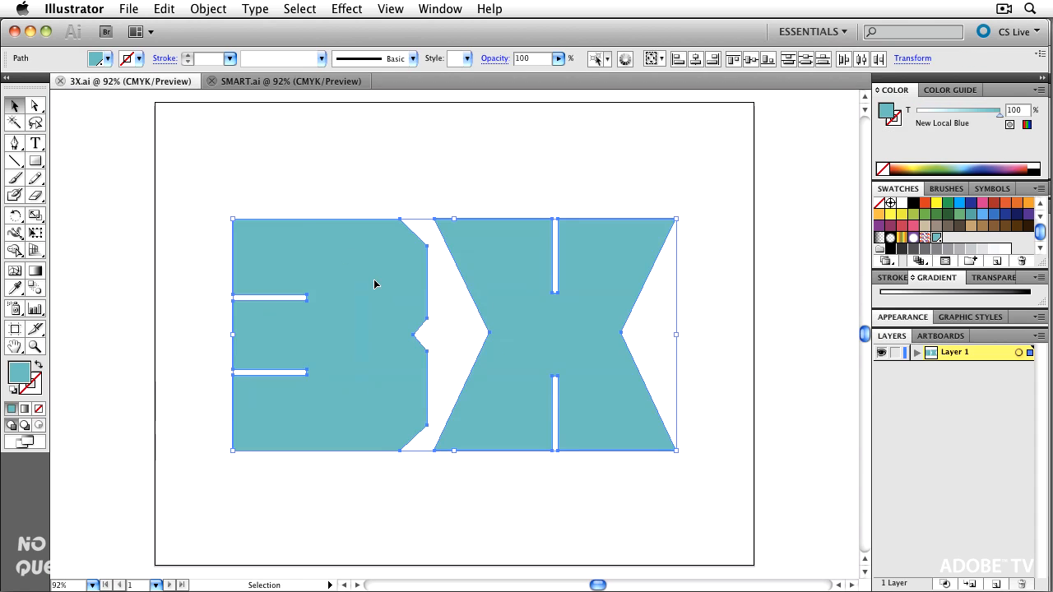
{"action": "left_click_drag", "start_coordinate": [349, 173], "coordinate": [509, 296]}
{"action": "key", "text": "super+Tab"}
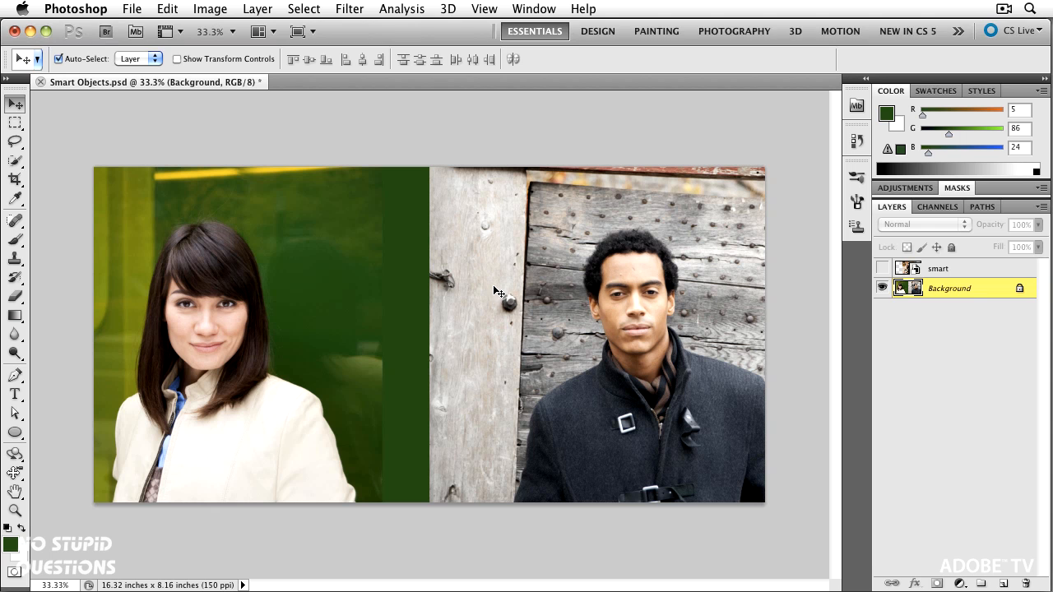
Paste the 3X artwork as a Smart Object above the Background layer and commit its placement.
{"action": "key", "text": "super+v"}
{"action": "left_click_drag", "start_coordinate": [358, 196], "coordinate": [499, 217]}
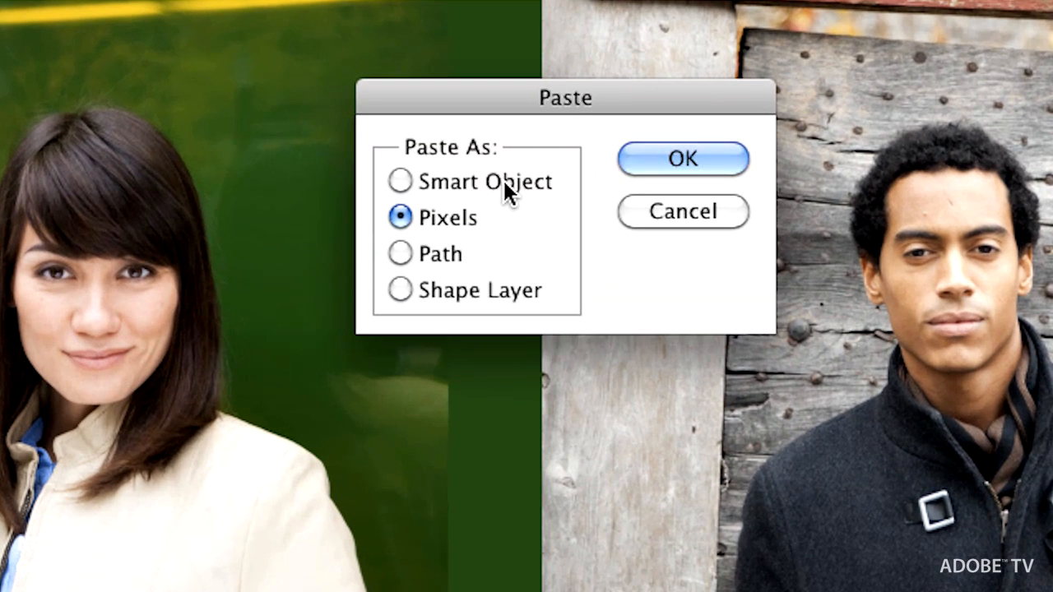
{"action": "left_click", "coordinate": [410, 257]}
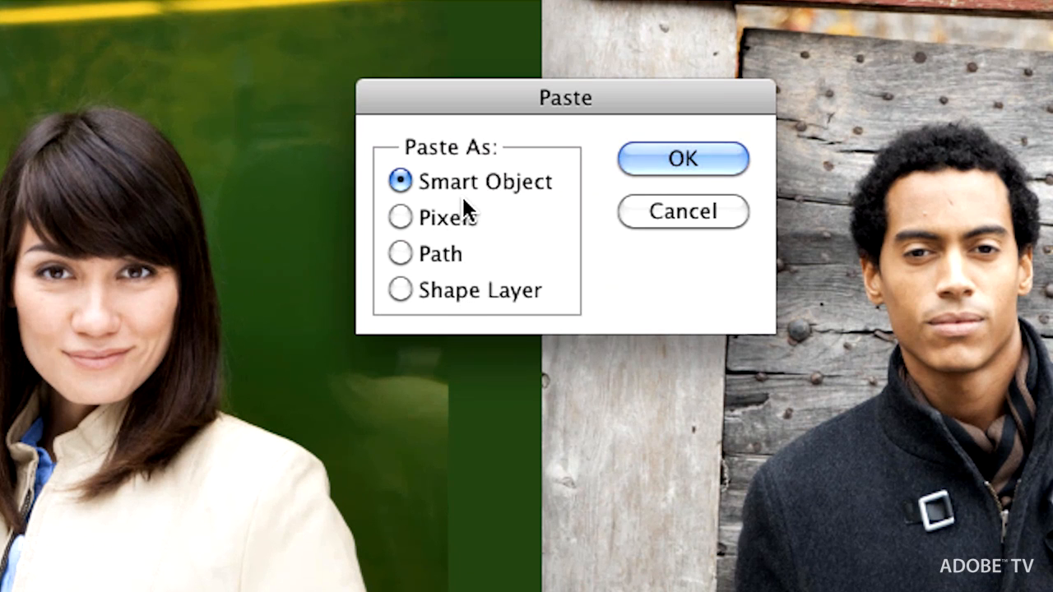
{"action": "left_click", "coordinate": [676, 155]}
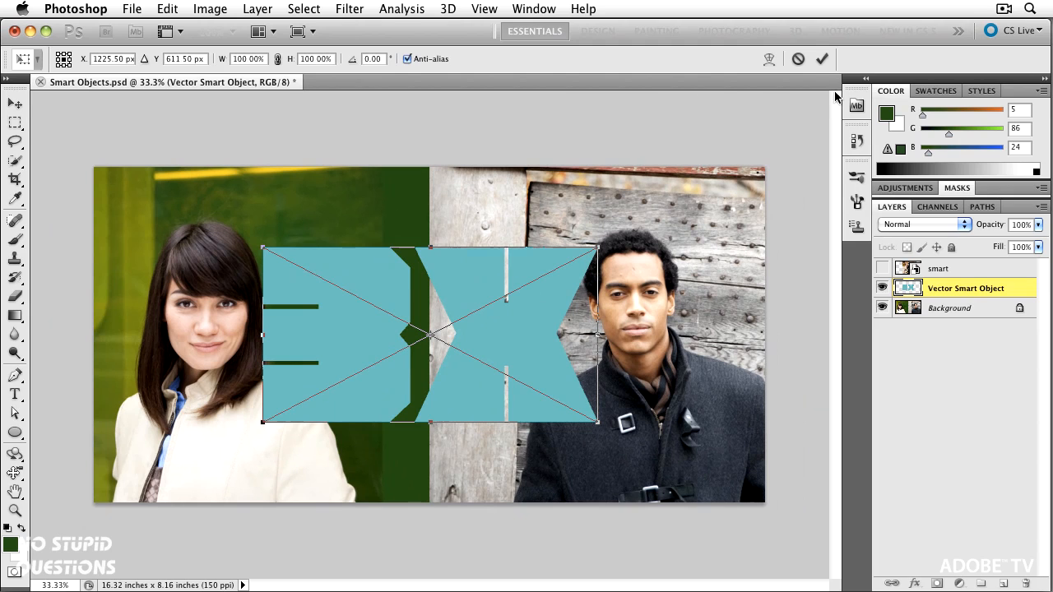
{"action": "left_click", "coordinate": [823, 60]}
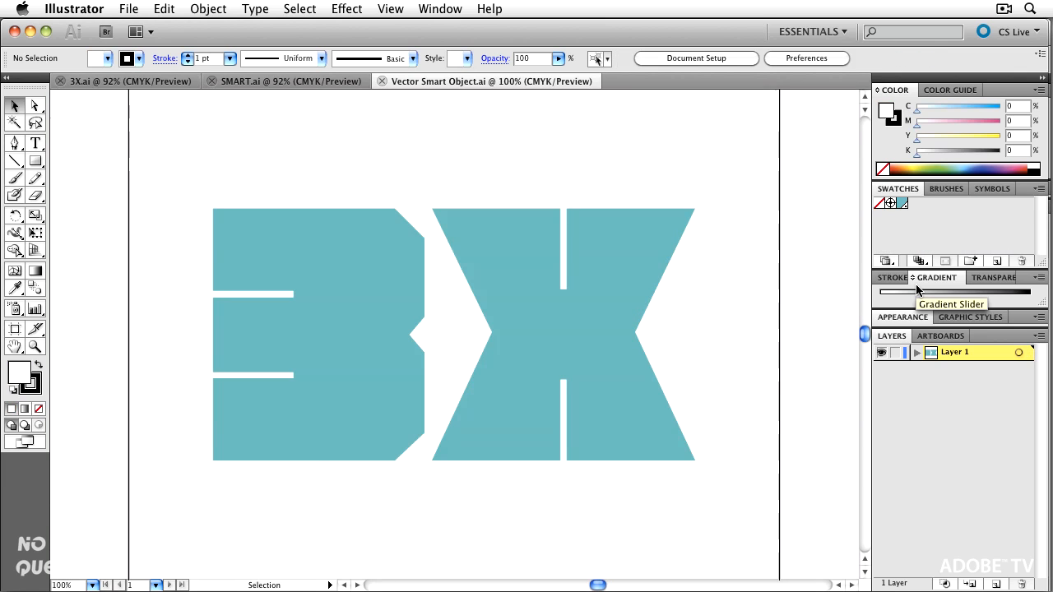
Close Vector Smart Object.ai and 3X.ai in Illustrator, leaving SMART.ai open.
{"action": "key", "text": "super+w"}
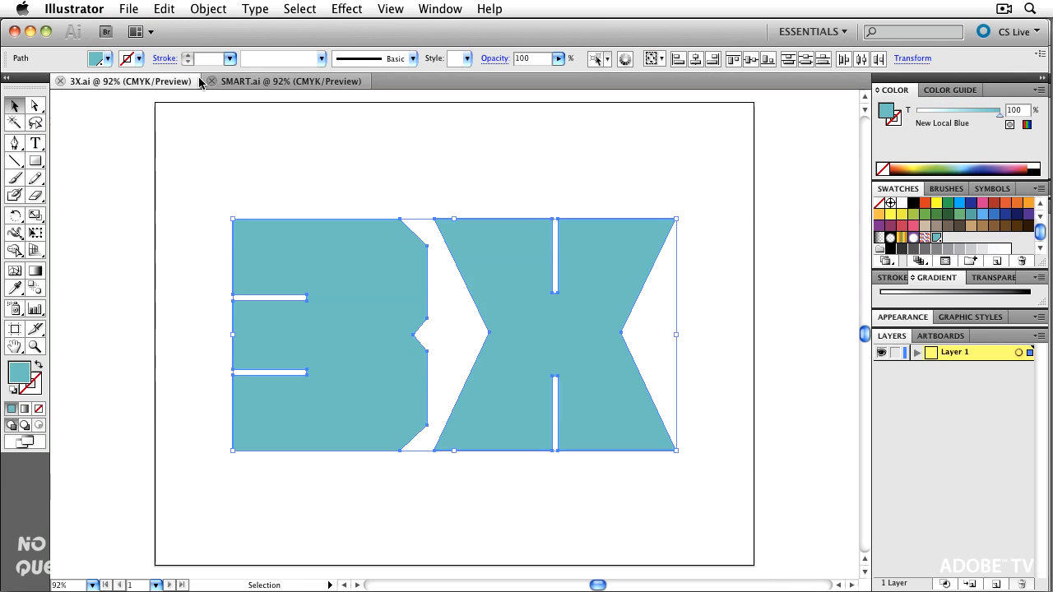
{"action": "key", "text": "super+w"}
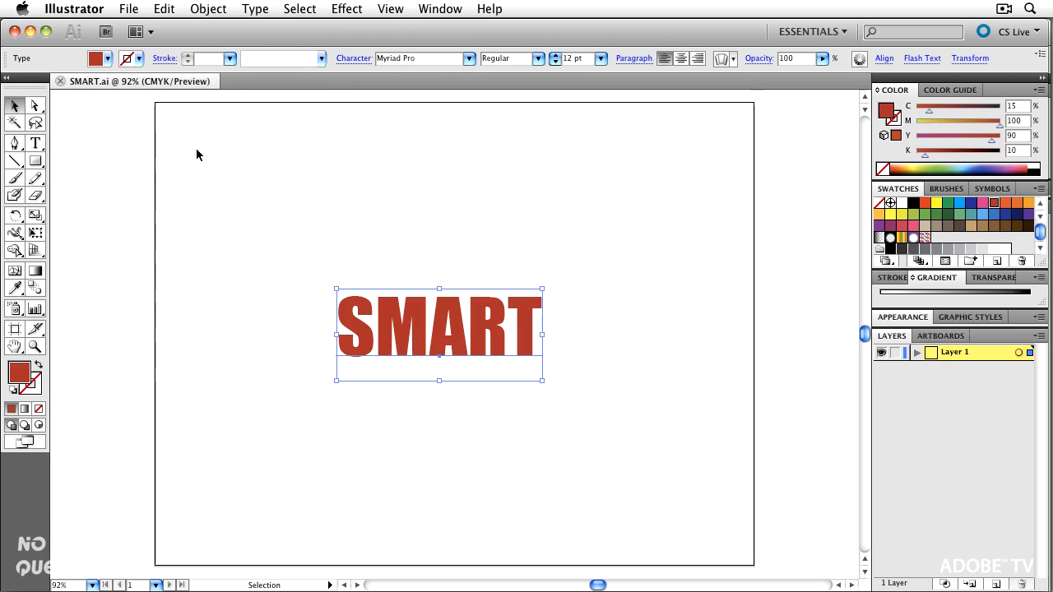
Copy the red SMART text from SMART.ai and switch back to Photoshop.
{"action": "key", "text": "super+shift+b"}
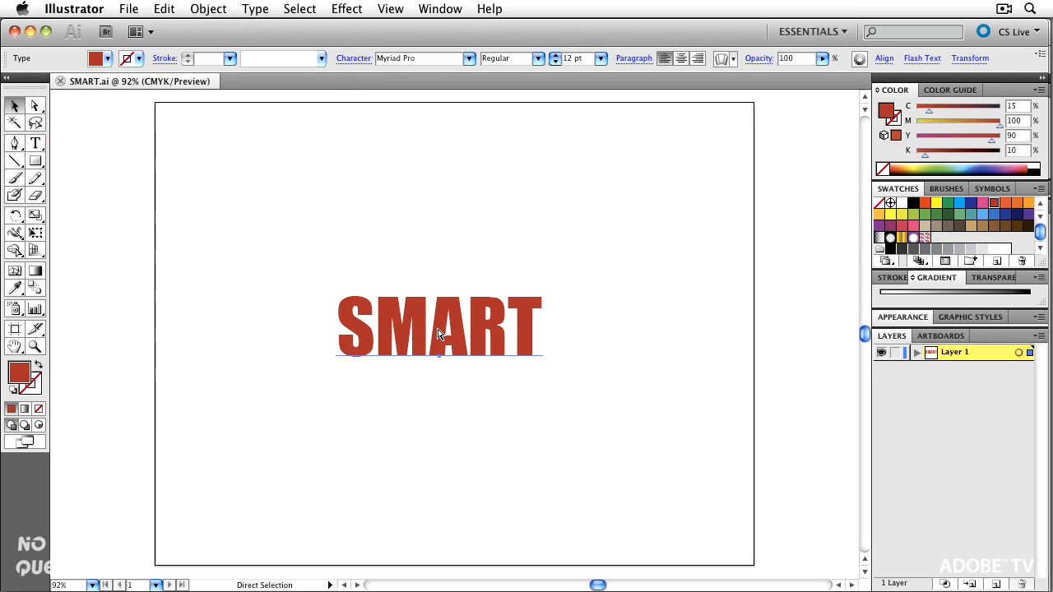
{"action": "key", "text": "super+Tab"}
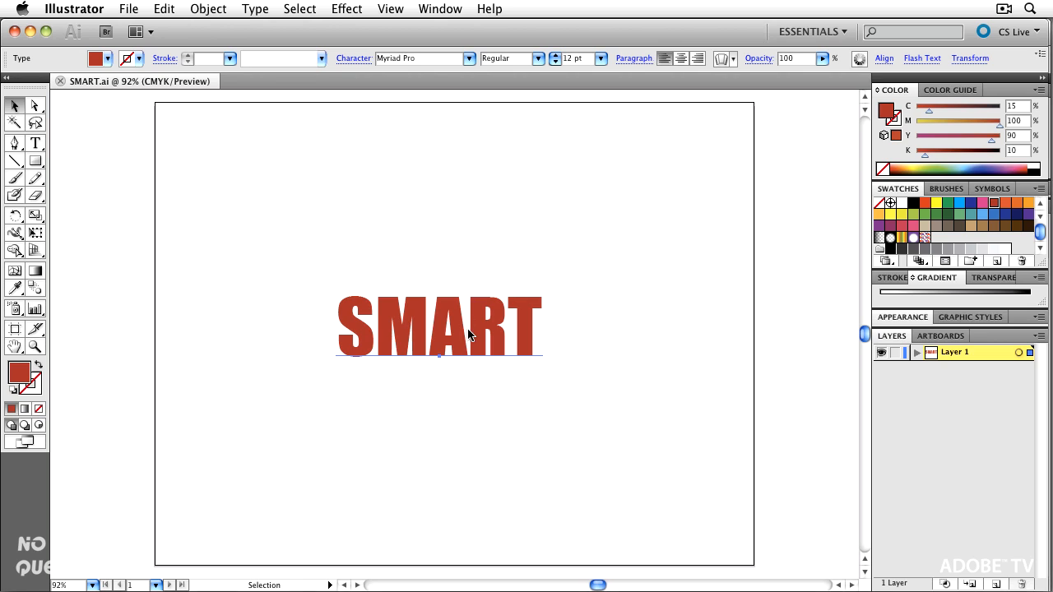
{"action": "left_click", "coordinate": [468, 334]}
{"action": "key", "text": "super"}
{"action": "key", "text": "super+f"}
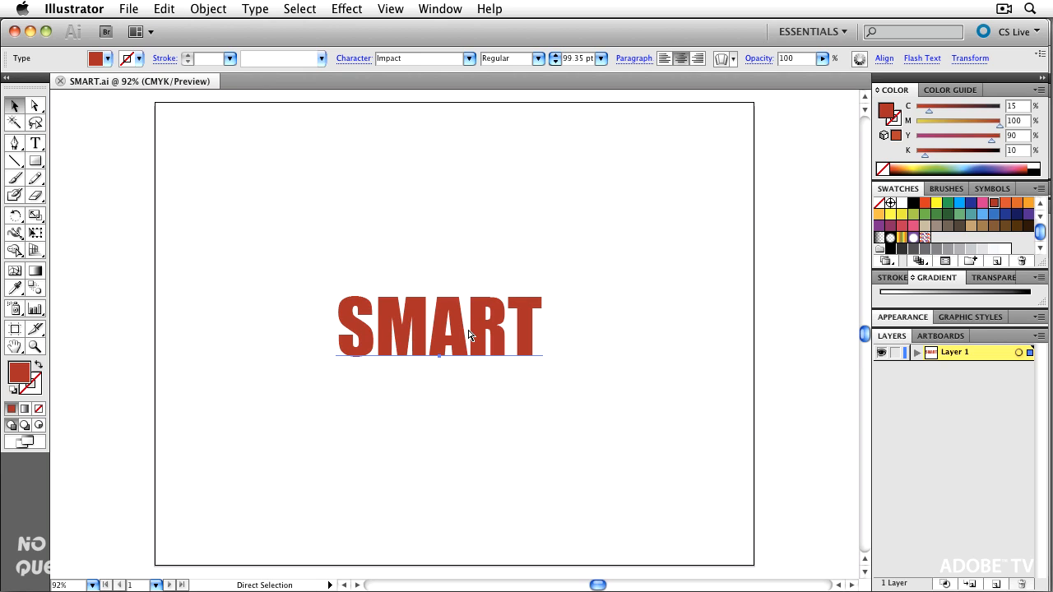
{"action": "key", "text": "super+Tab"}
Paste the SMART text as a Smart Object over the 3X artwork and commit its placement.
{"action": "key", "text": "super+v"}
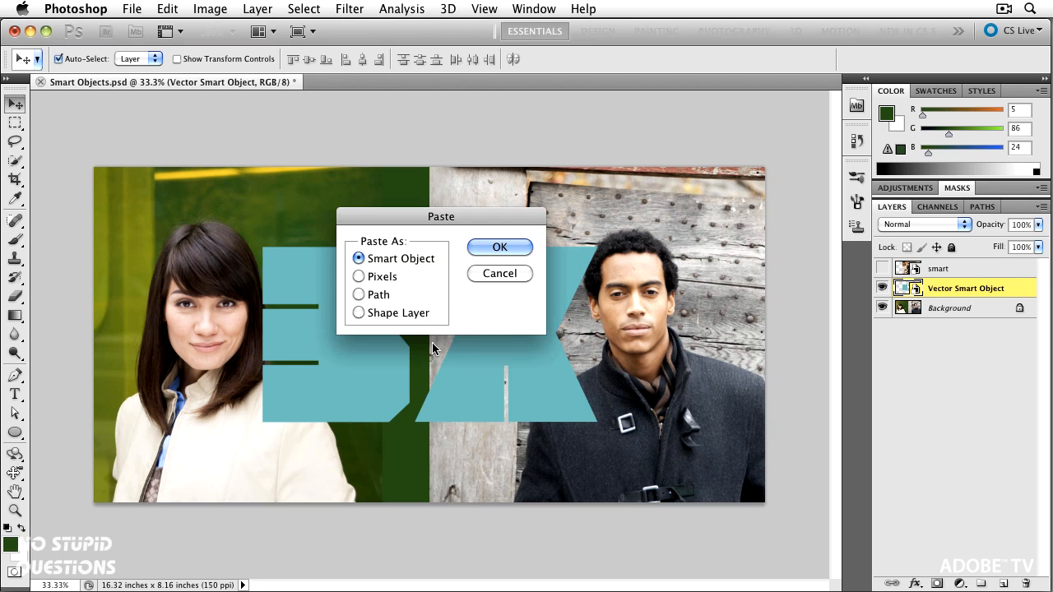
{"action": "left_click", "coordinate": [486, 249]}
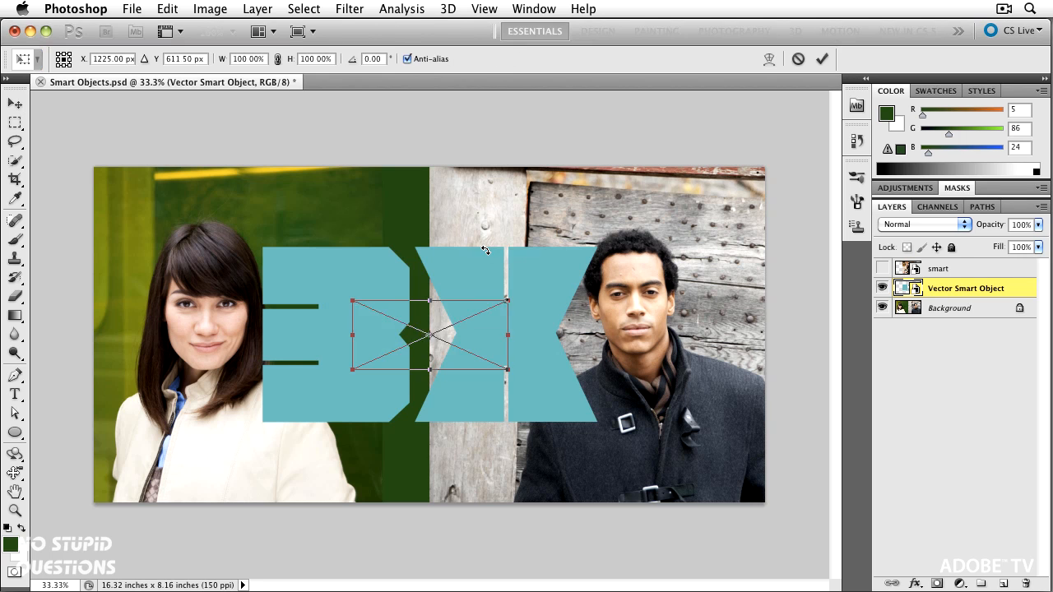
{"action": "key", "text": "Return"}
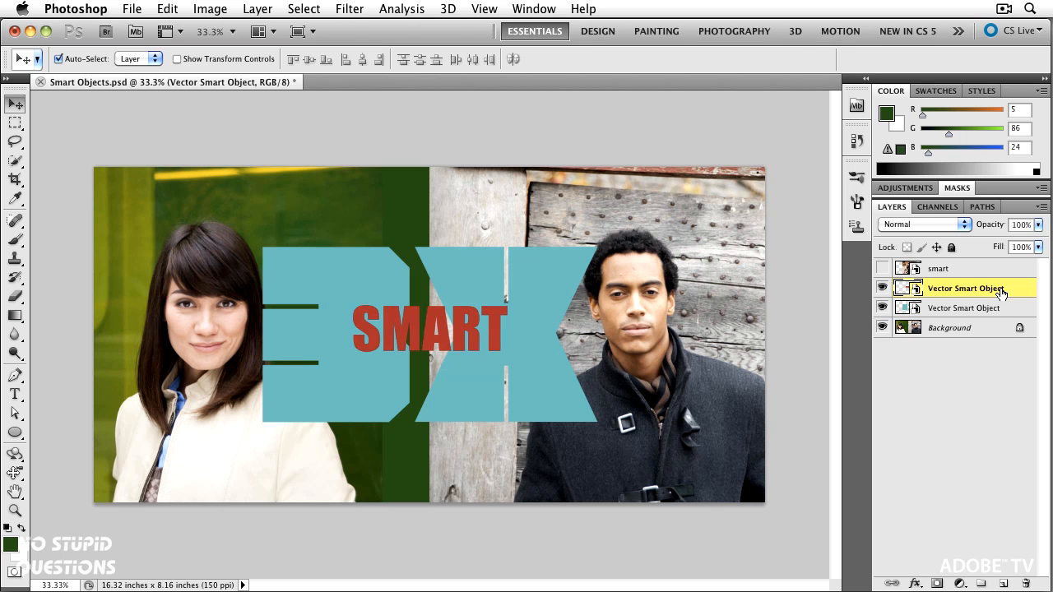
Apply a Gaussian Blur with a 6.2-pixel radius to the SMART text smart object as a smart filter.
{"action": "scroll", "coordinate": [399, 341], "scroll_direction": "up", "scroll_amount": 3}
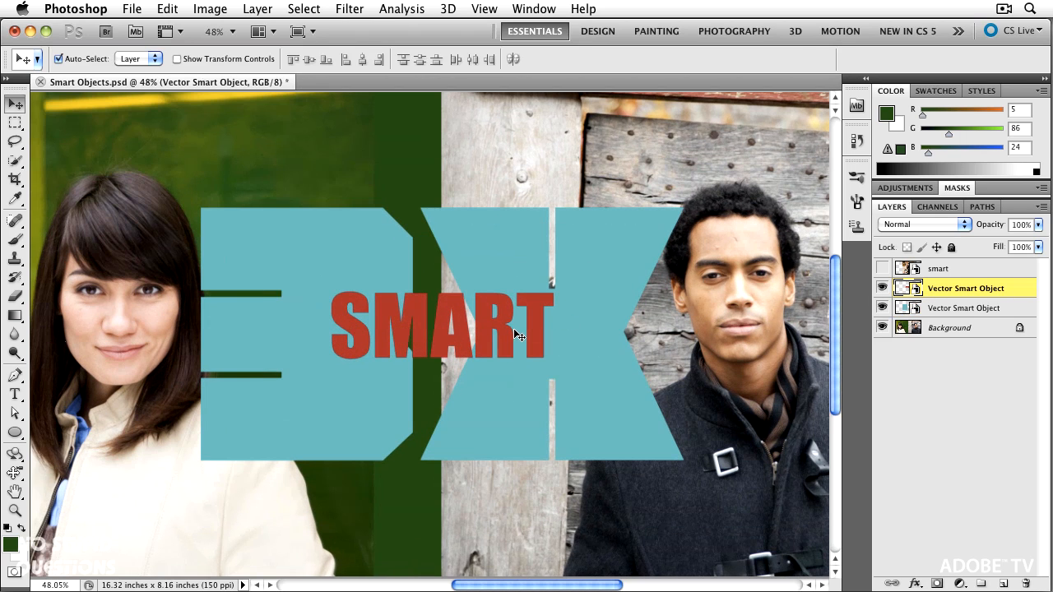
{"action": "left_click_drag", "start_coordinate": [503, 334], "coordinate": [475, 347]}
{"action": "key", "text": "super+z"}
{"action": "left_click", "coordinate": [348, 8]}
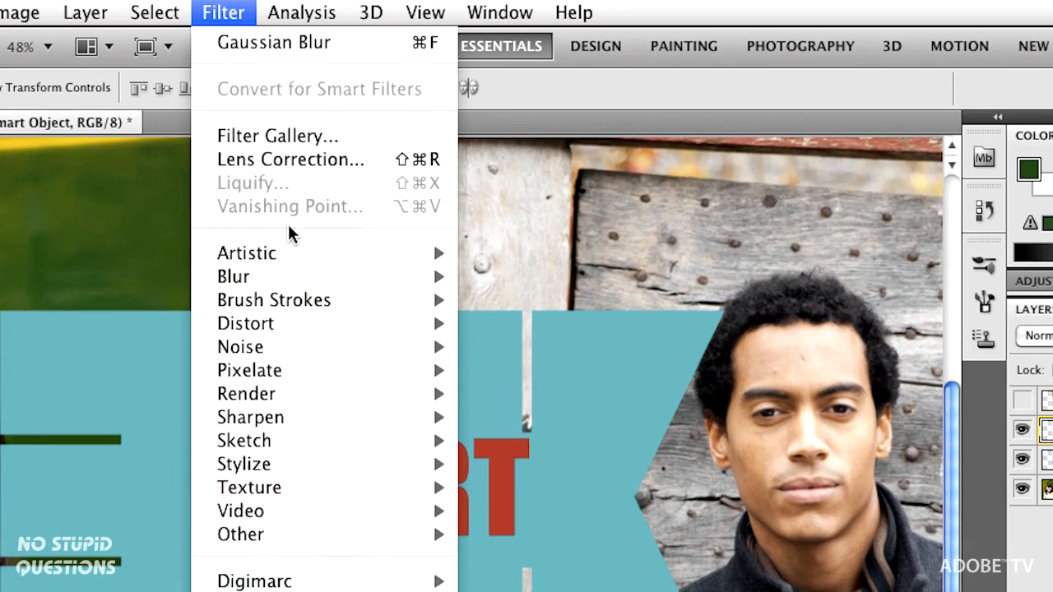
{"action": "mouse_move", "coordinate": [395, 174]}
{"action": "mouse_move", "coordinate": [291, 287]}
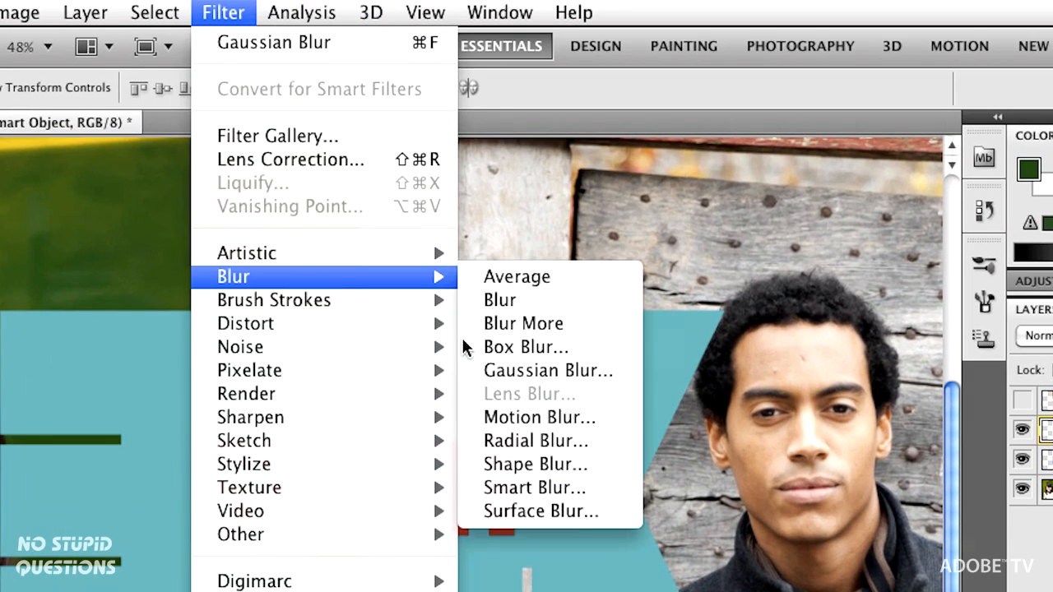
{"action": "left_click", "coordinate": [530, 371]}
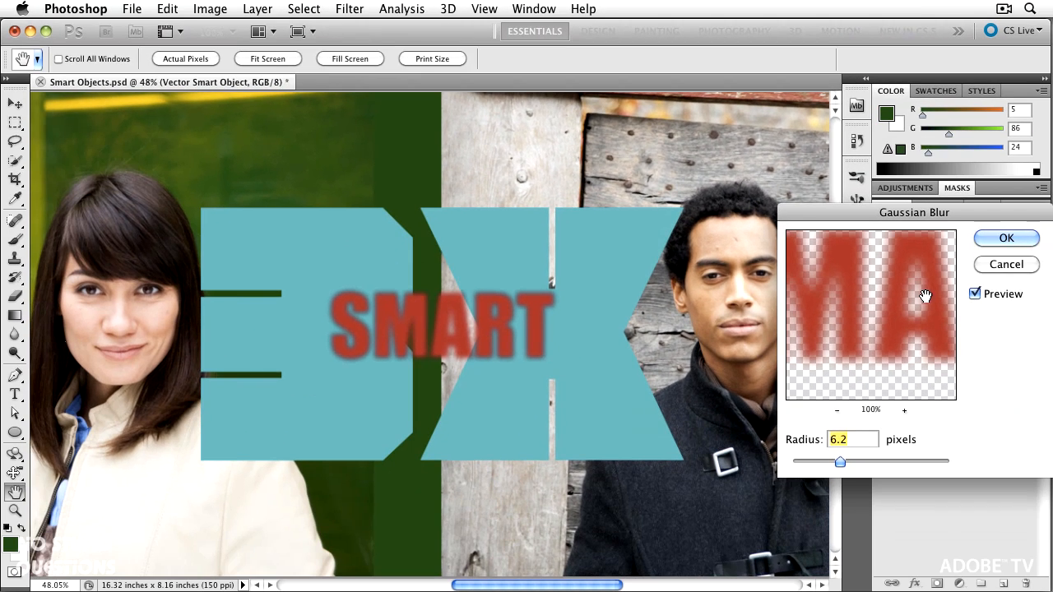
{"action": "left_click", "coordinate": [1015, 239]}
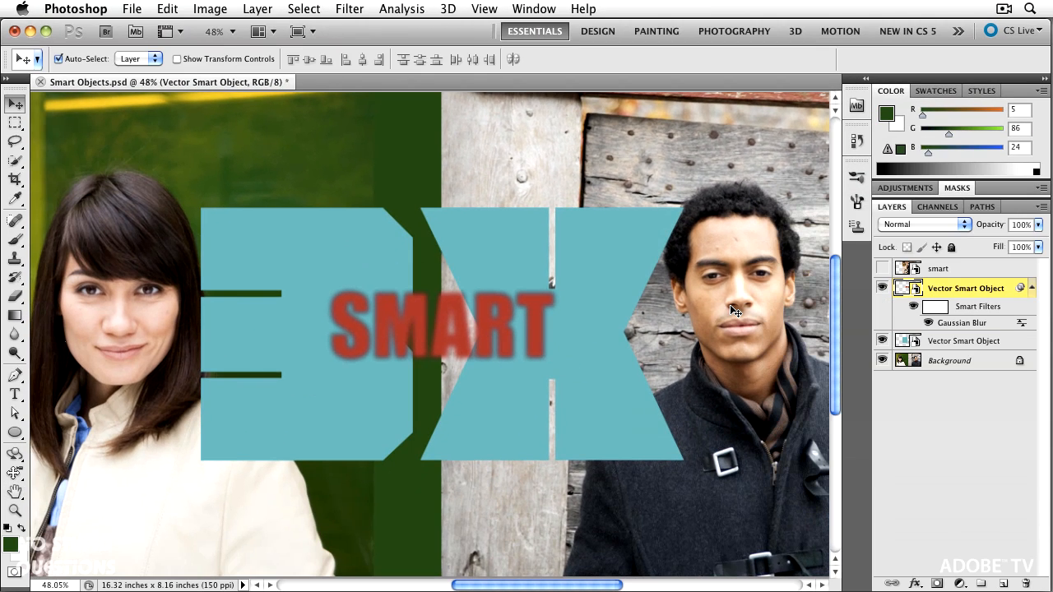
Open the blurred SMART smart object's contents in Illustrator and recolor the text light blue with C 52.16, M 12.94, Y 0, K 0.
{"action": "double_click", "coordinate": [917, 290]}
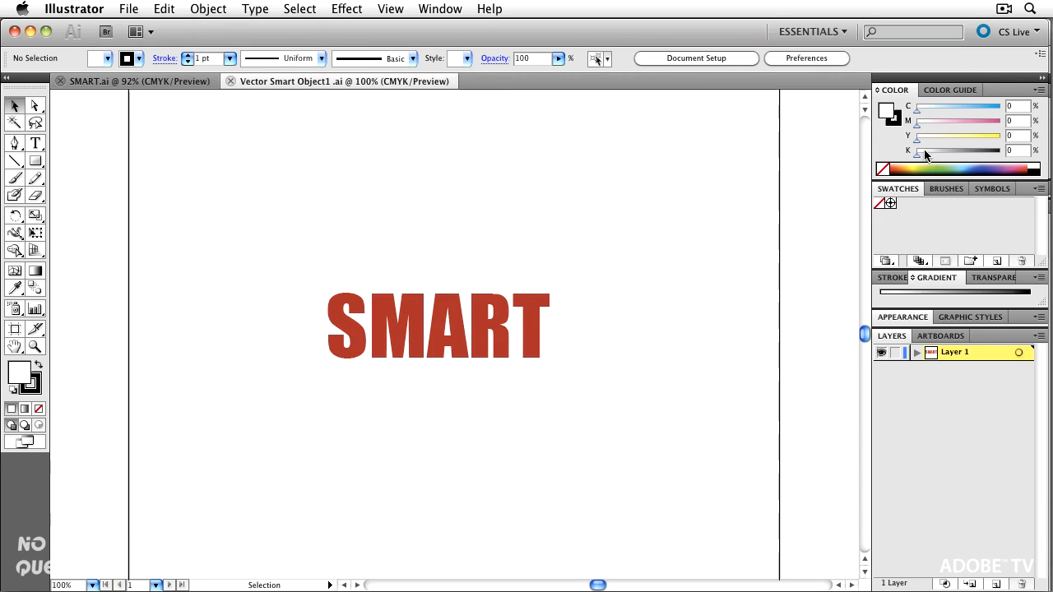
{"action": "left_click_drag", "start_coordinate": [962, 108], "coordinate": [984, 109]}
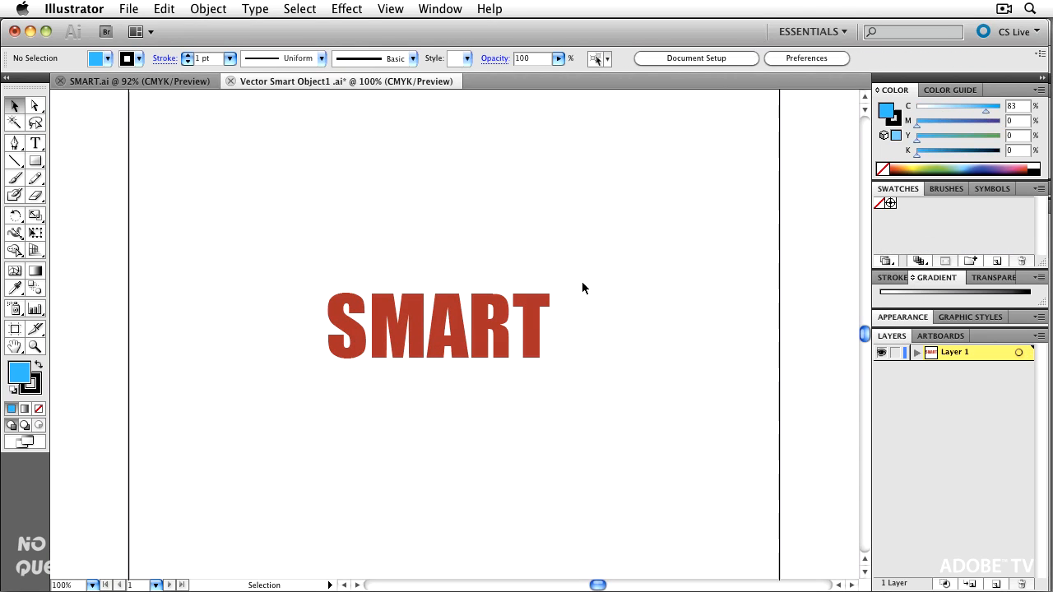
{"action": "double_click", "coordinate": [490, 324]}
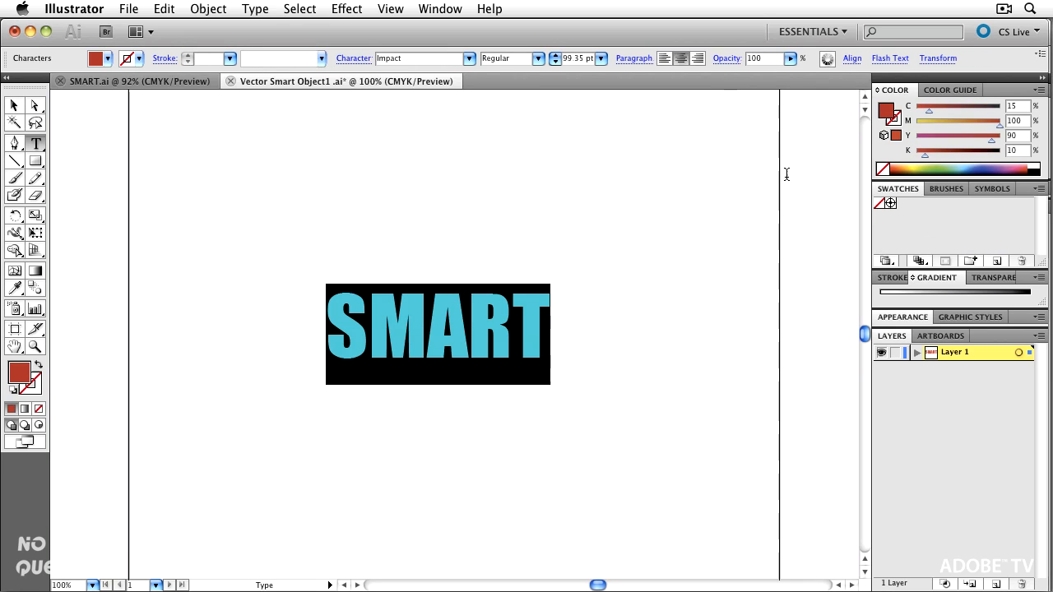
{"action": "left_click_drag", "start_coordinate": [940, 162], "coordinate": [972, 166]}
{"action": "left_click", "coordinate": [600, 369]}
Replace the word SMART with COOL in the smart object's text and finish editing it.
{"action": "double_click", "coordinate": [450, 337]}
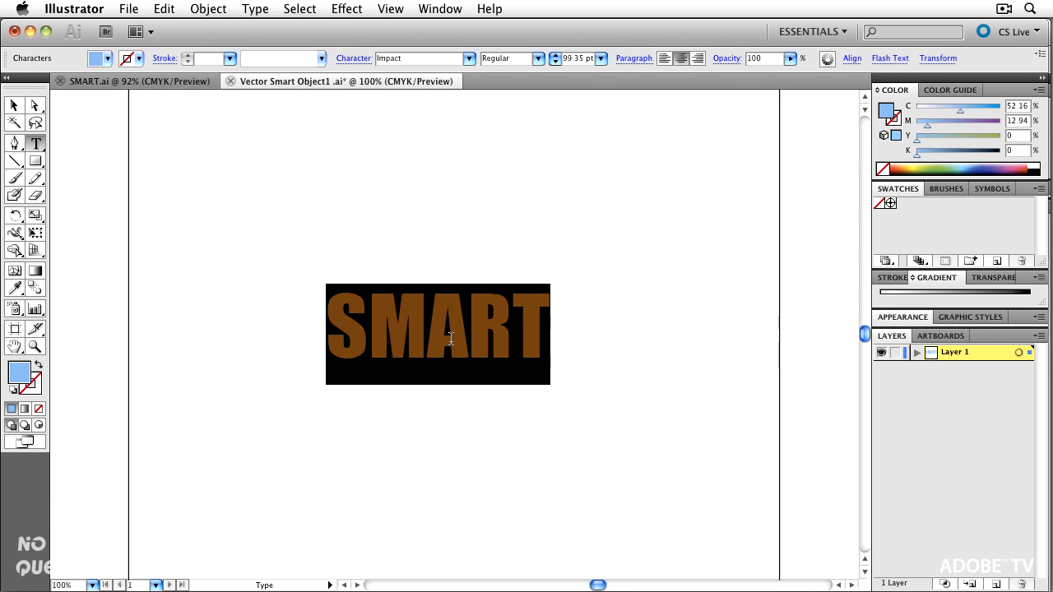
{"action": "type", "text": "COOL"}
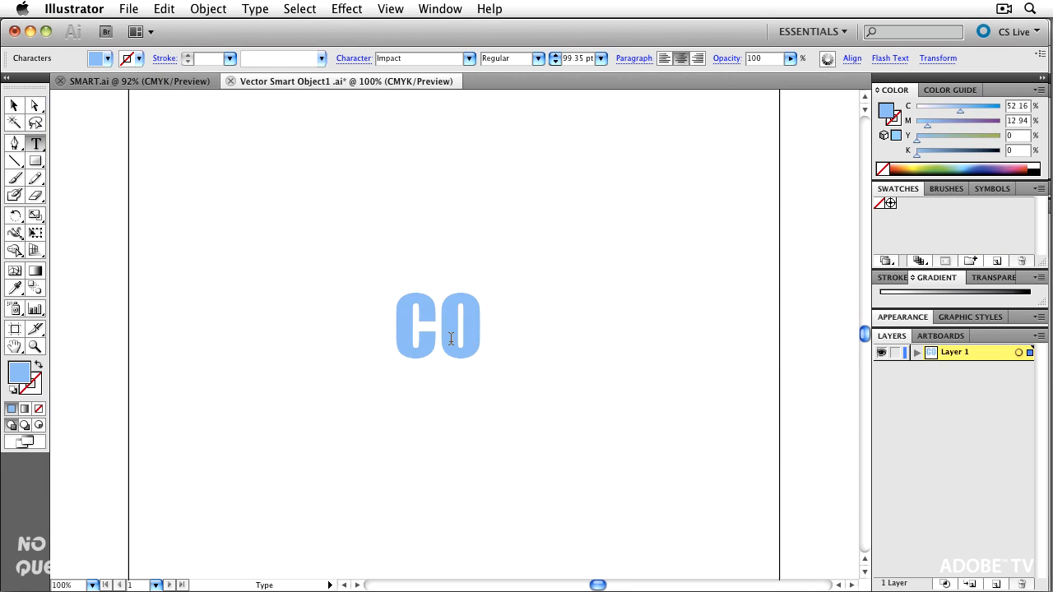
{"action": "left_click", "coordinate": [450, 340], "text": "super"}
Save and close the edited smart object document, leaving SMART.ai open, and switch back to Photoshop.
{"action": "key", "text": "super+s"}
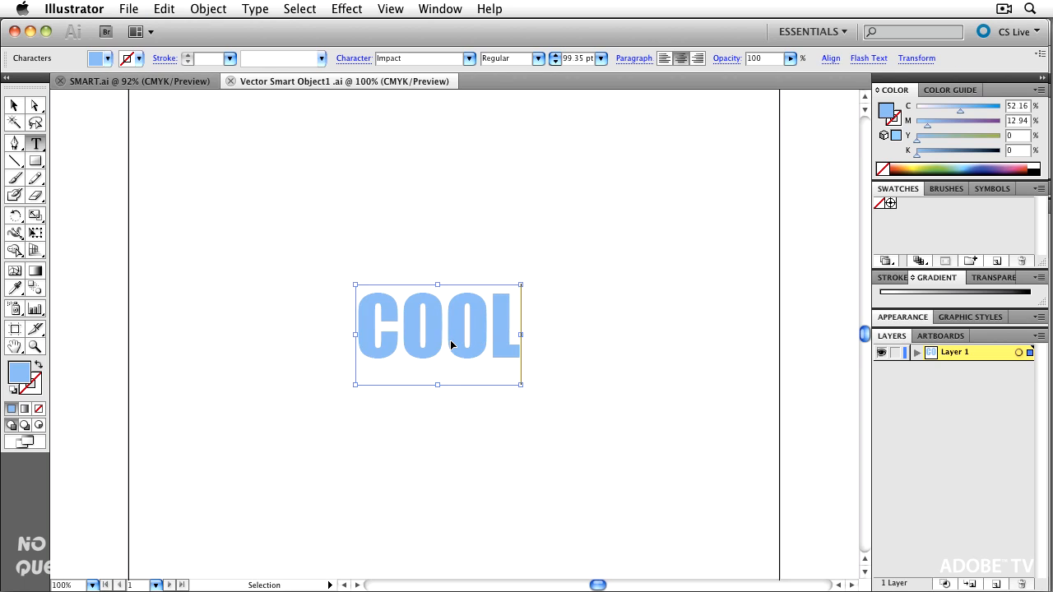
{"action": "key", "text": "super+w"}
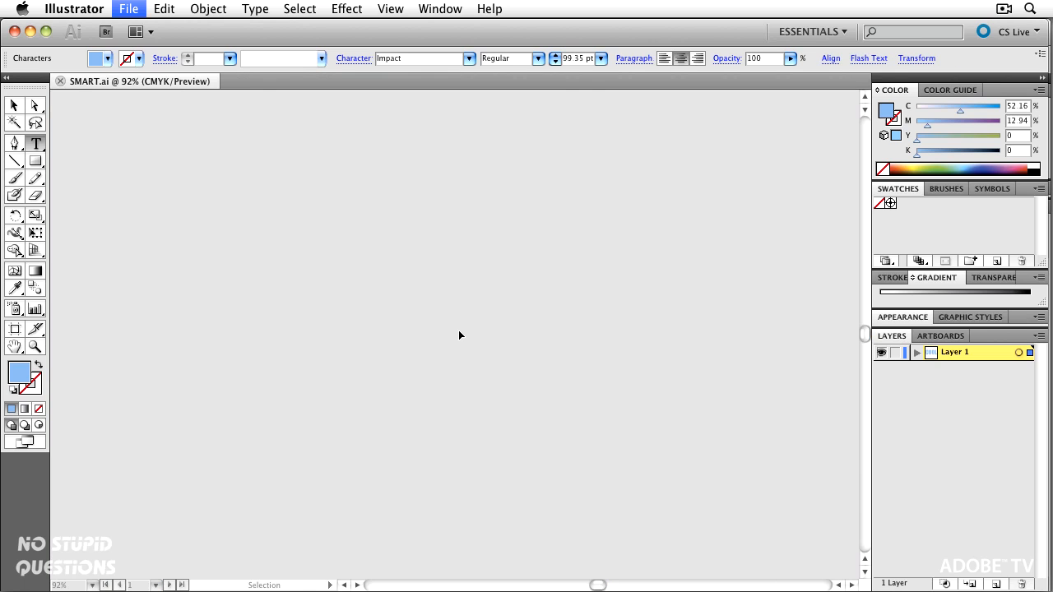
{"action": "key", "text": "super+Tab"}
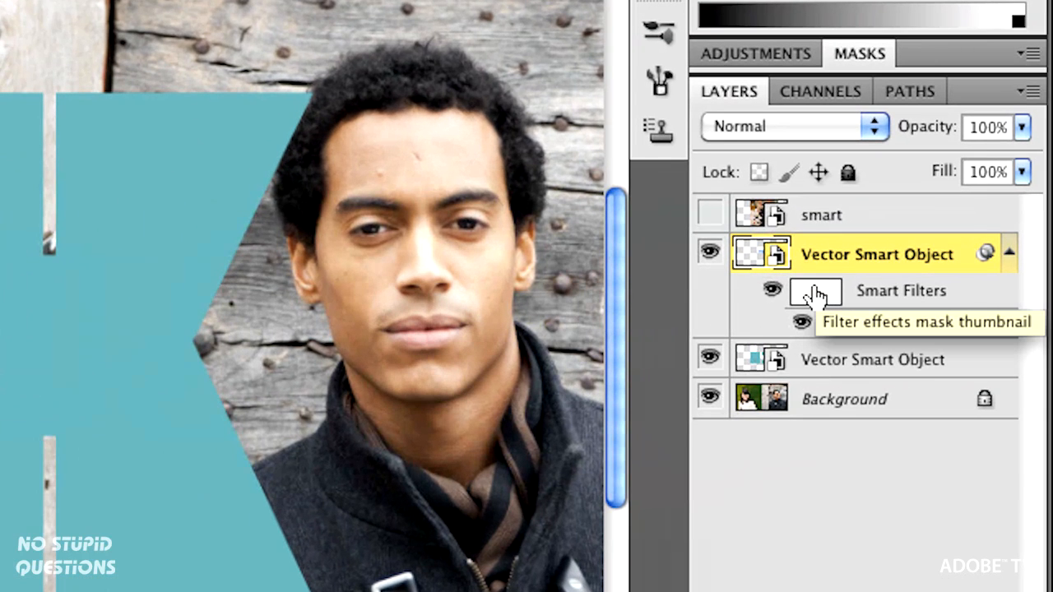
Select the Smart Filters mask of the blurred text smart object.
{"action": "left_click", "coordinate": [816, 293]}
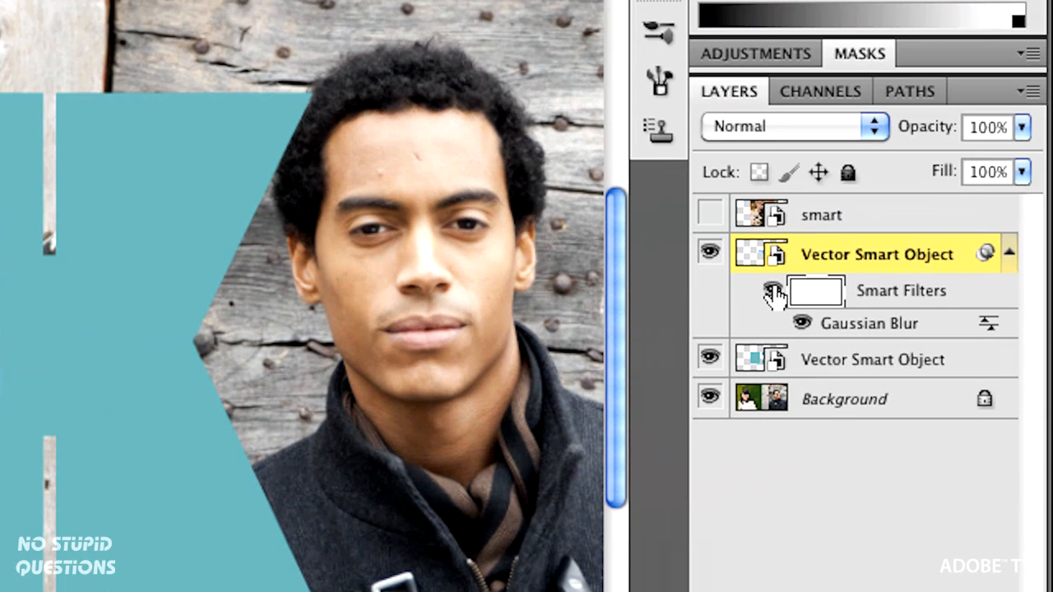